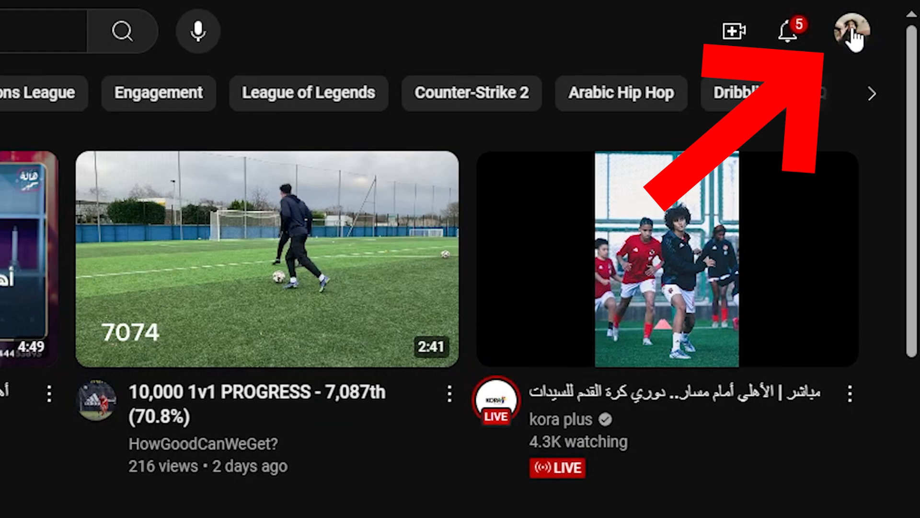
{"action": "left_click", "coordinate": [853, 32]}
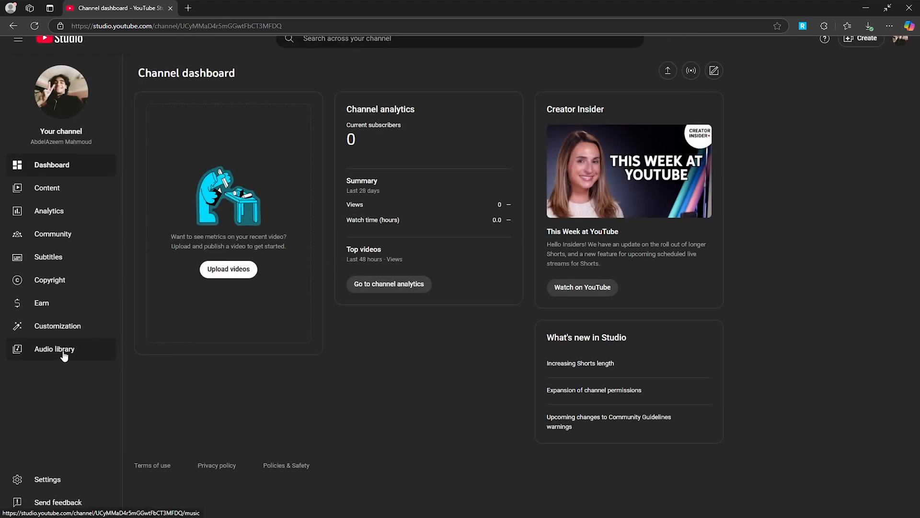
Show the Audio library's Sound effects list with durations, categories and download options
{"action": "left_click", "coordinate": [63, 352]}
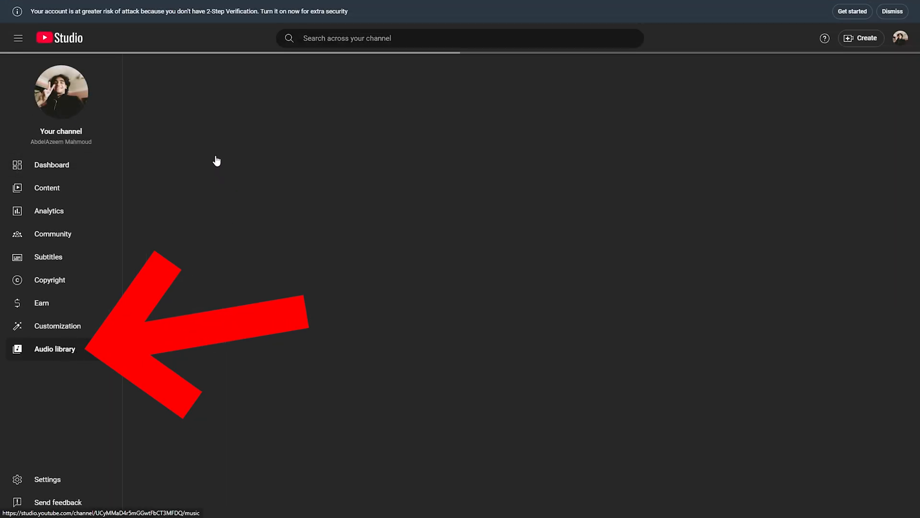
{"action": "left_click", "coordinate": [202, 130]}
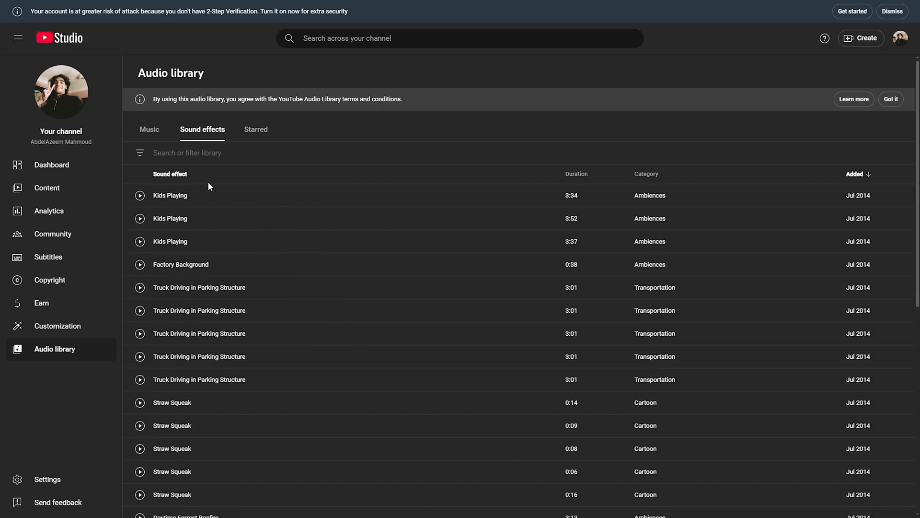
{"action": "mouse_move", "coordinate": [205, 310]}
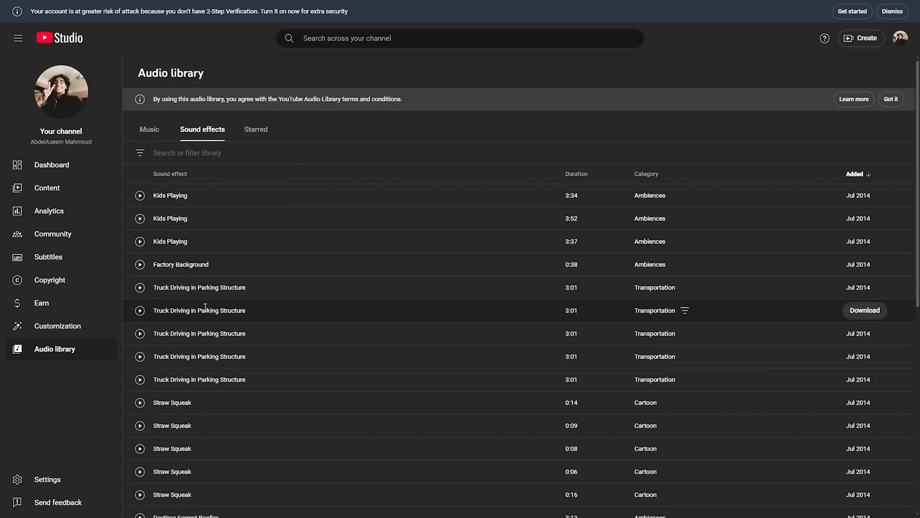
{"action": "scroll", "coordinate": [877, 208], "scroll_direction": "down", "scroll_amount": 5}
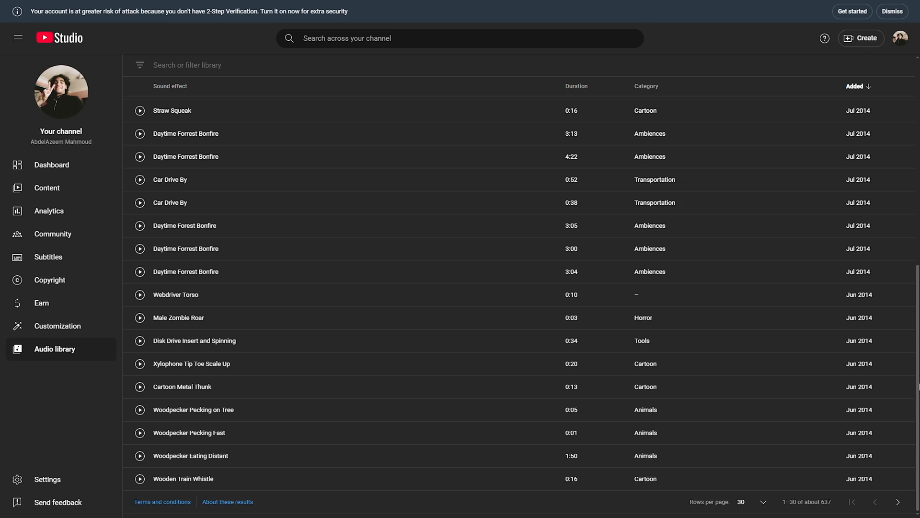
{"action": "scroll", "coordinate": [877, 209], "scroll_direction": "up", "scroll_amount": 5}
{"action": "mouse_move", "coordinate": [759, 195]}
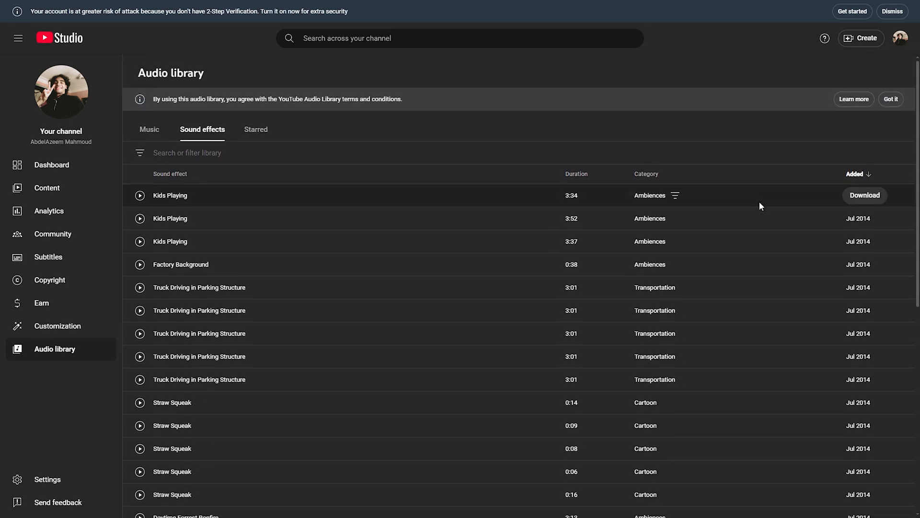
{"action": "scroll", "coordinate": [692, 263], "scroll_direction": "down", "scroll_amount": 5}
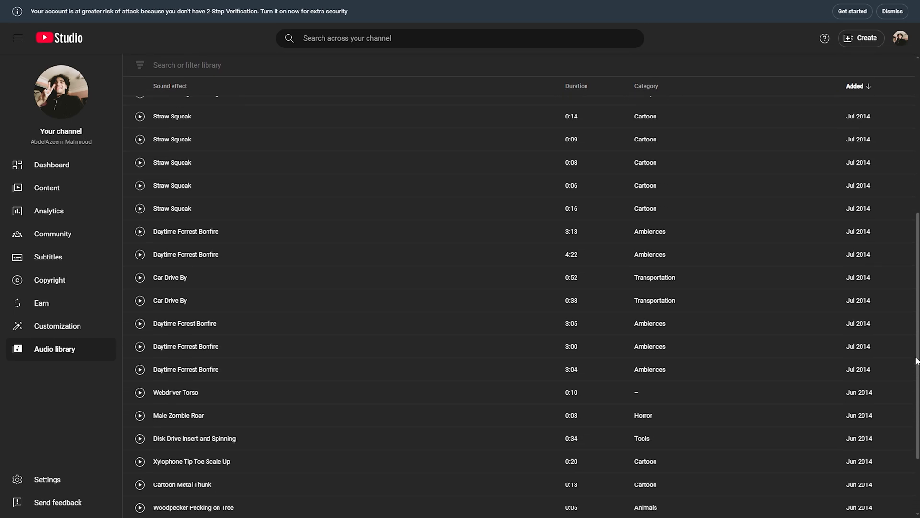
{"action": "scroll", "coordinate": [692, 264], "scroll_direction": "up", "scroll_amount": 5}
{"action": "scroll", "coordinate": [407, 219], "scroll_direction": "down", "scroll_amount": 1}
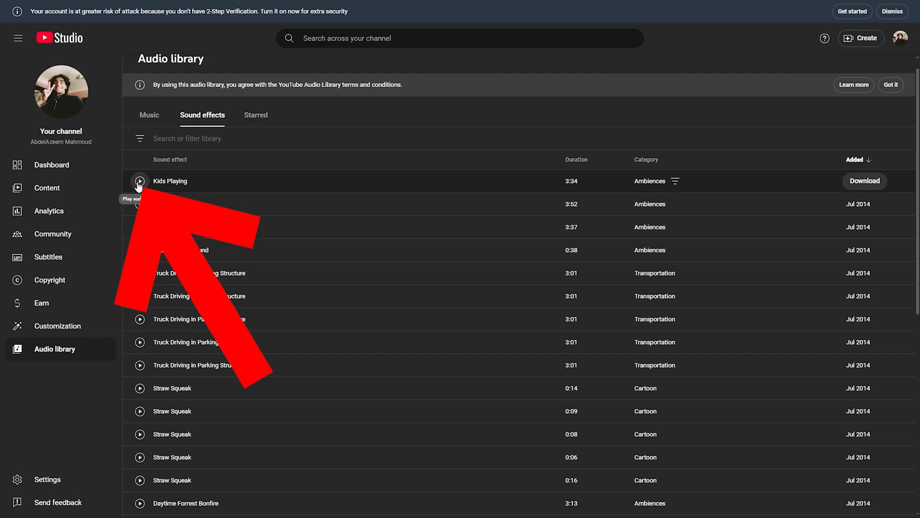